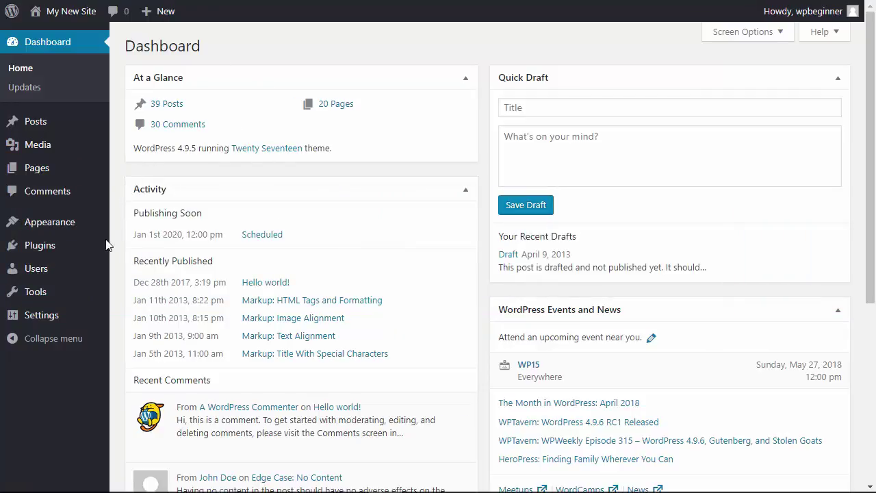
- Search the plugin directory for wpforms, and install and activate the Contact Form by WPForms plugin
mouse_move(37, 251)
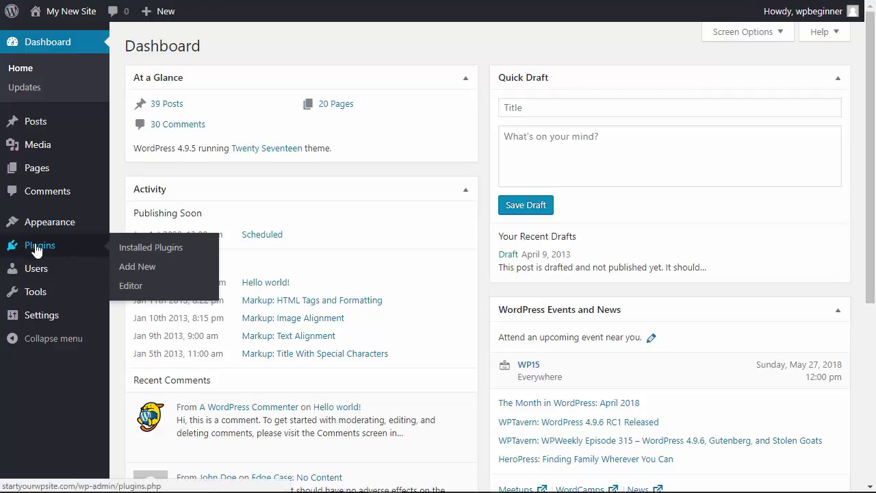
left_click(138, 267)
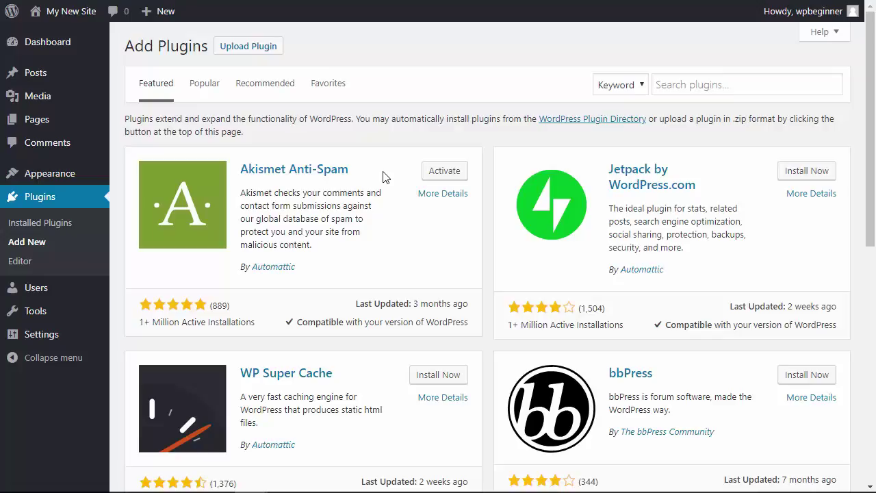
left_click(698, 82)
type("wpforms")
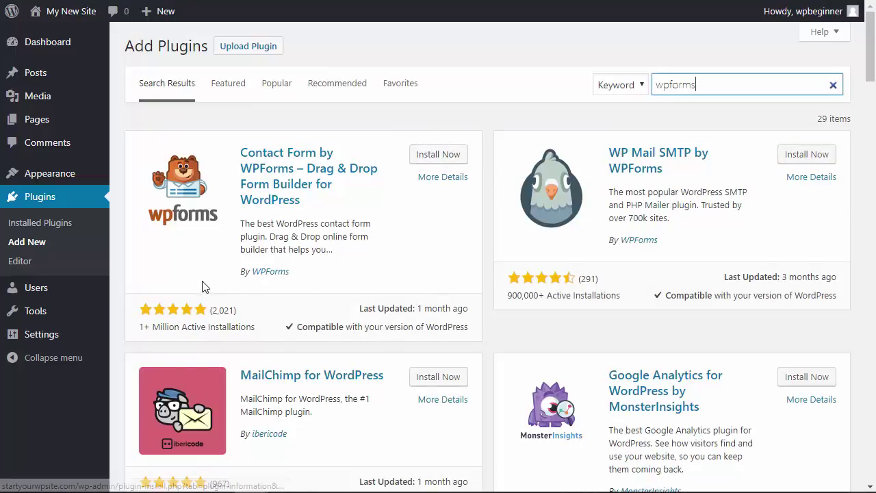
left_click(433, 157)
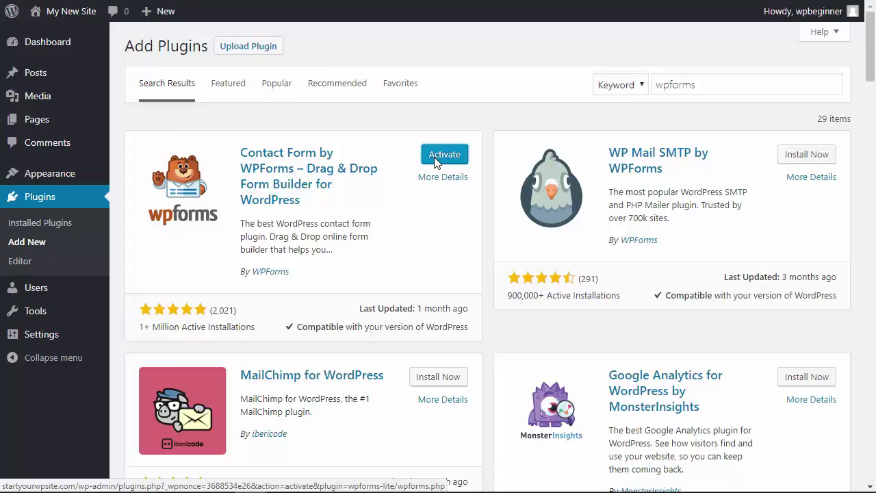
left_click(446, 155)
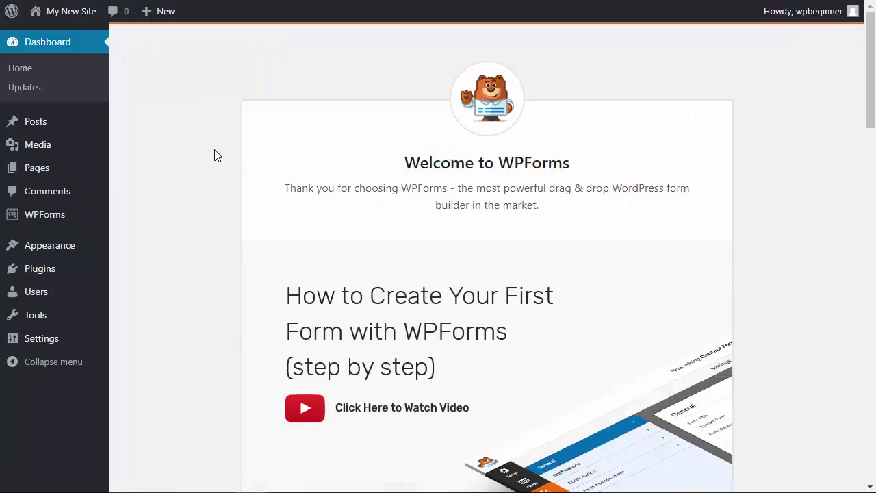
scroll(214, 156, "down", 4)
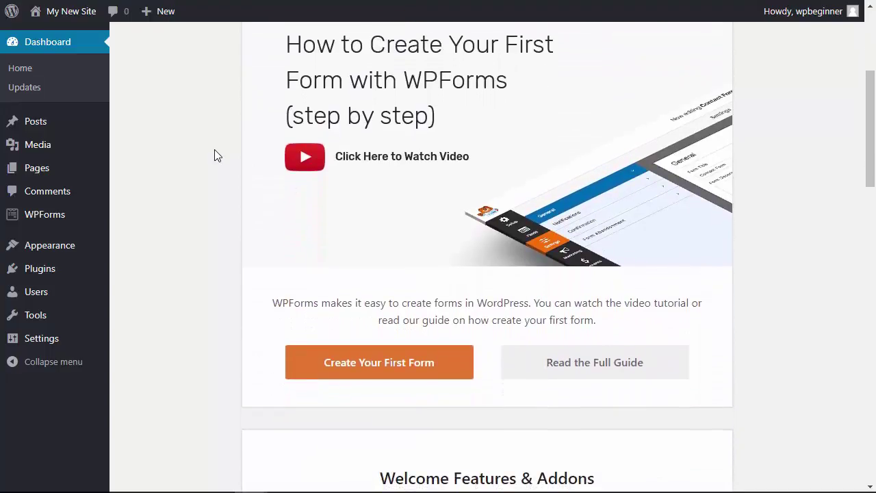
scroll(215, 209, "down", 2)
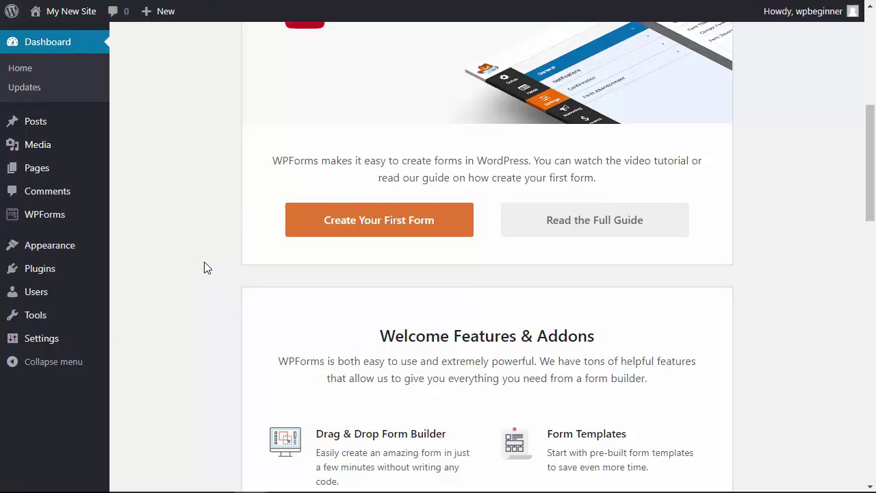
- Install a plugin by uploading google-analytics-premium-v7.0.14.zip from the local folder, and open the list of installed plugins
mouse_move(38, 272)
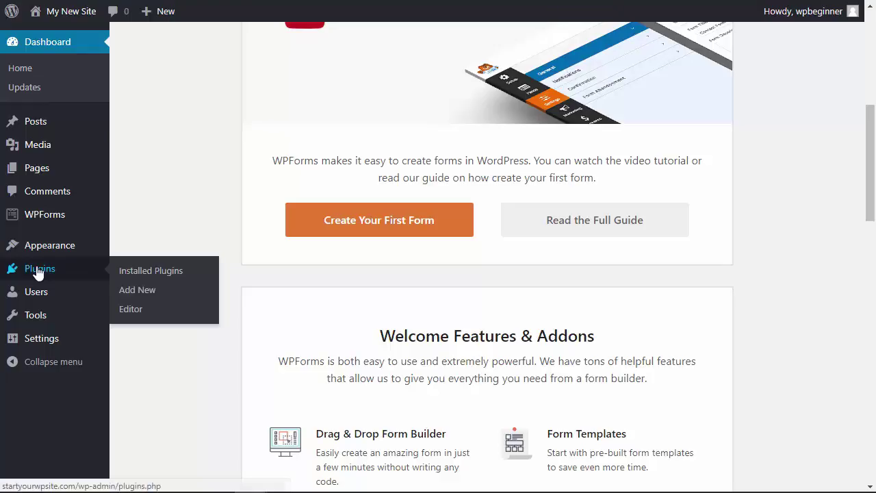
left_click(140, 290)
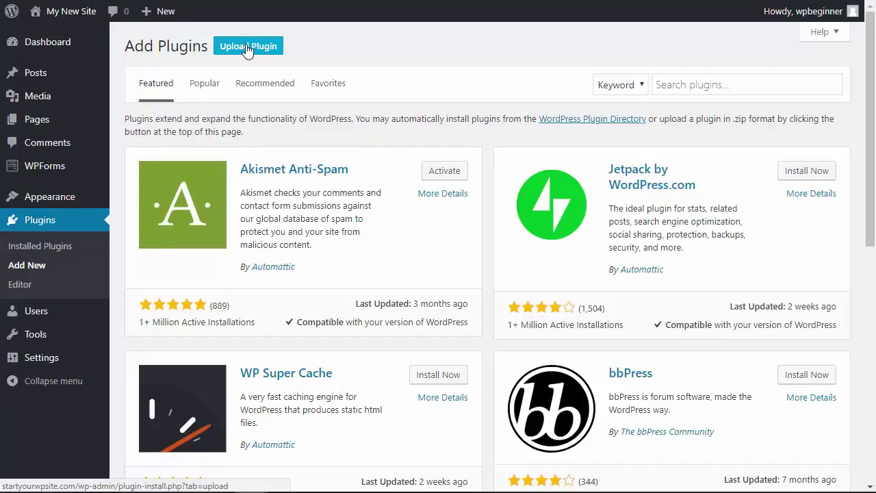
left_click(247, 49)
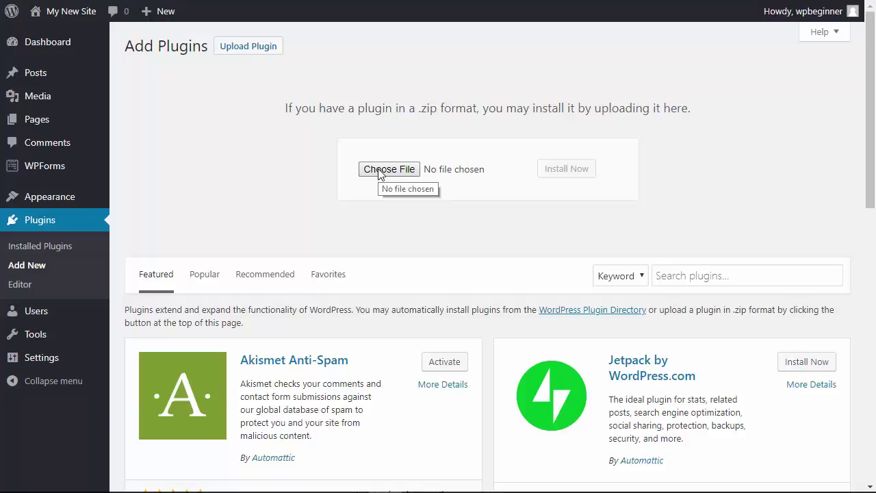
key("alt+Tab")
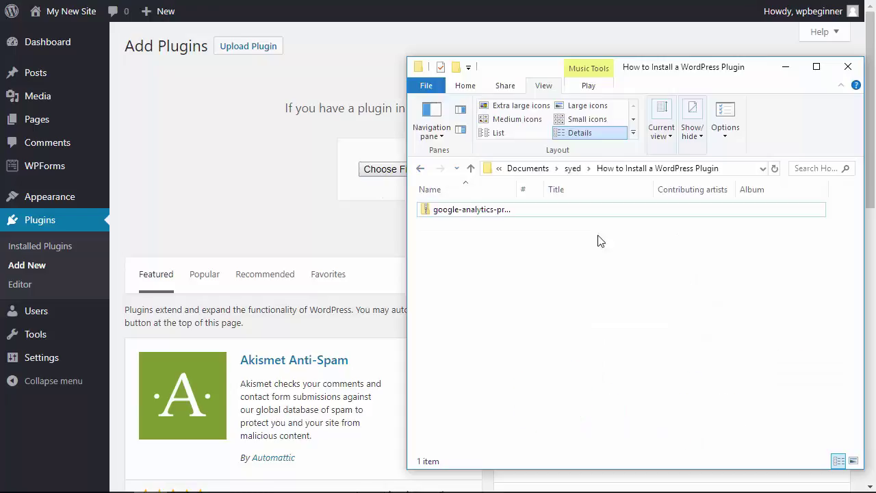
left_click(491, 216)
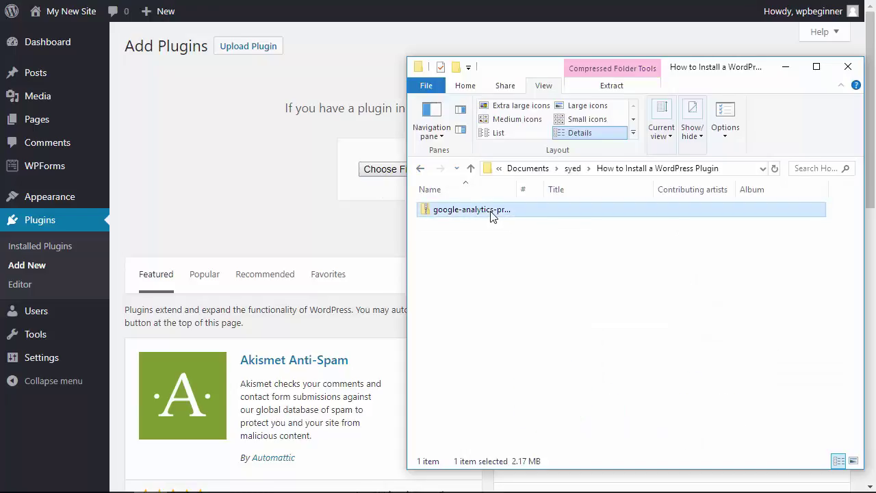
left_click_drag(491, 216, 384, 170)
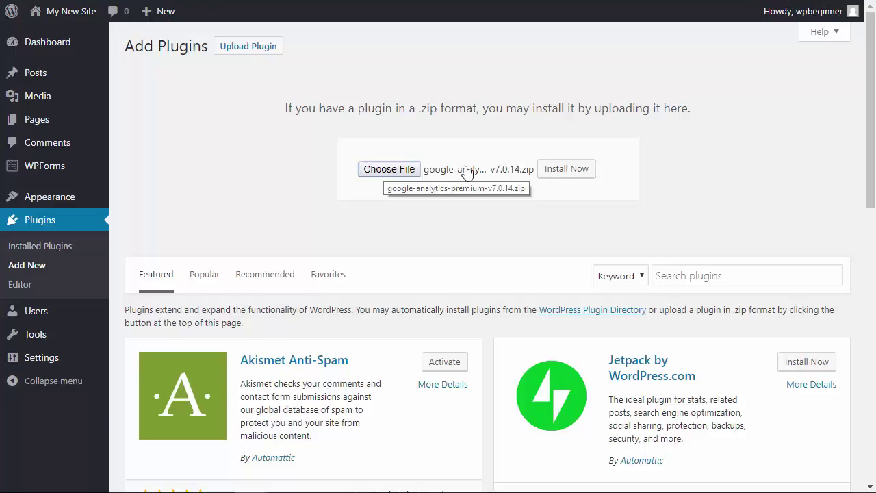
left_click(576, 175)
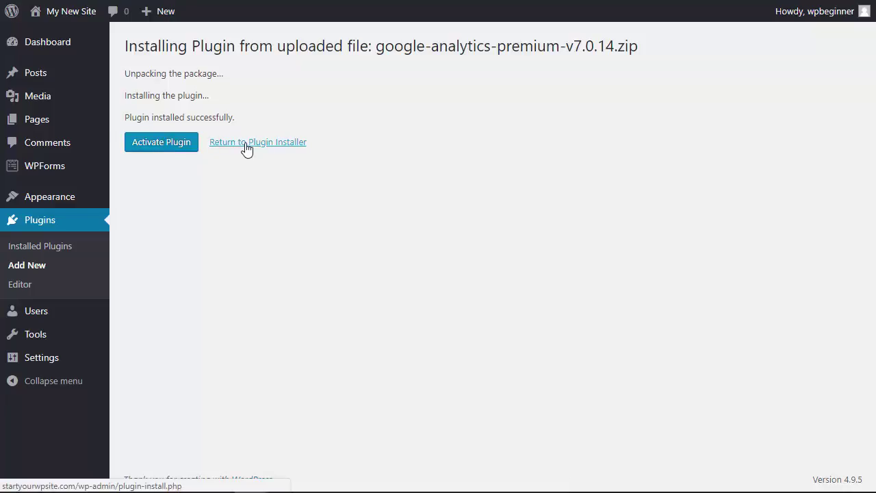
left_click(86, 246)
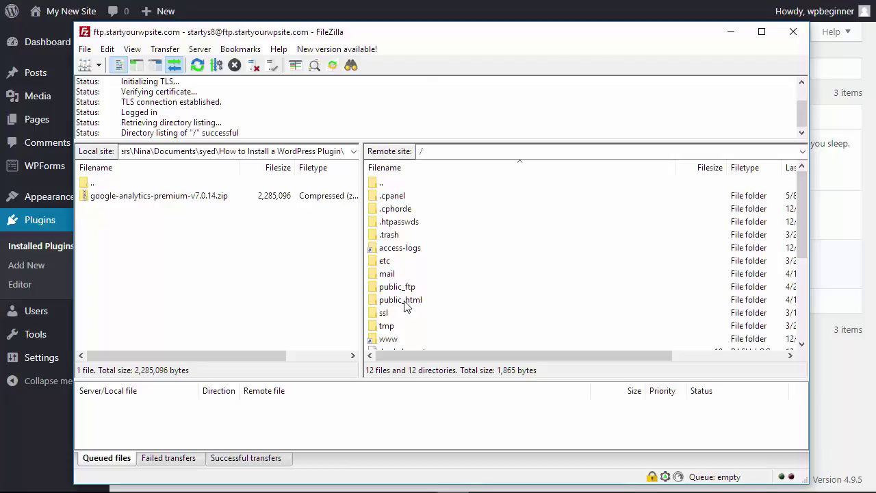
- In FileZilla, open the remote site's /public_html/wp-content/plugins folder
double_click(393, 304)
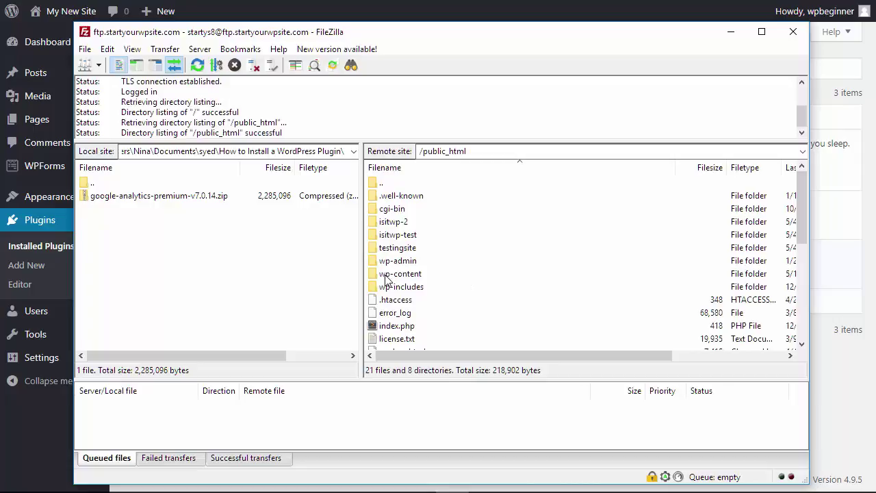
double_click(386, 275)
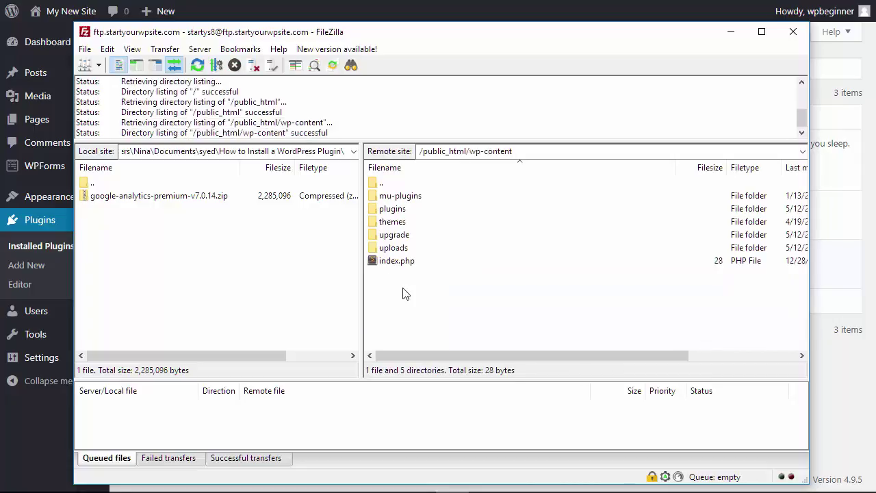
double_click(388, 210)
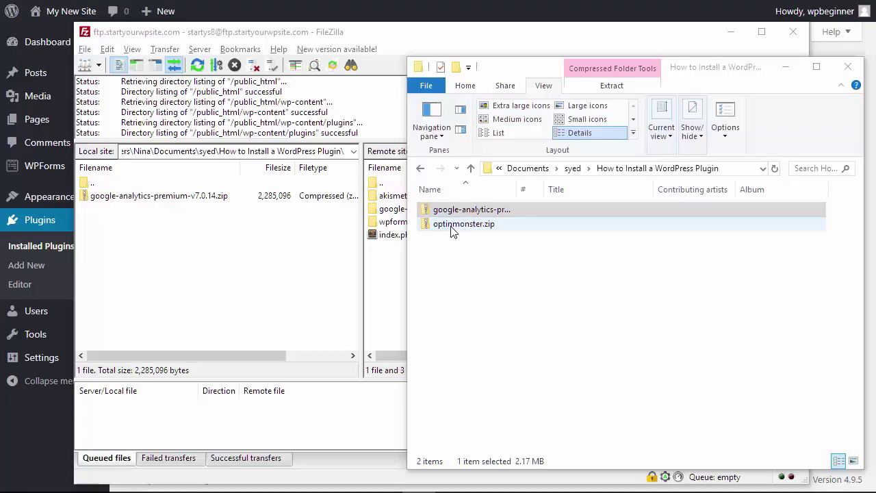
- In File Explorer, extract optinmonster.zip into the How to Install a WordPress Plugin folder and open the extracted optinmonster folder
left_click(452, 231)
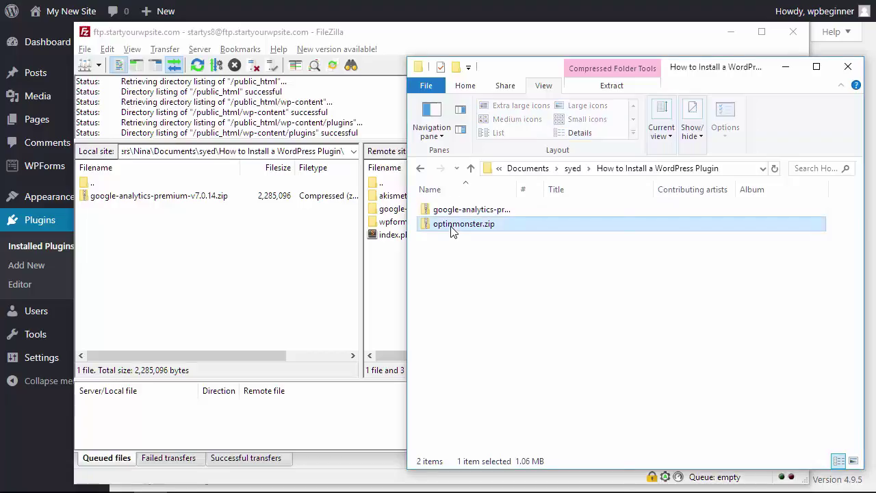
right_click(451, 230)
left_click(479, 202)
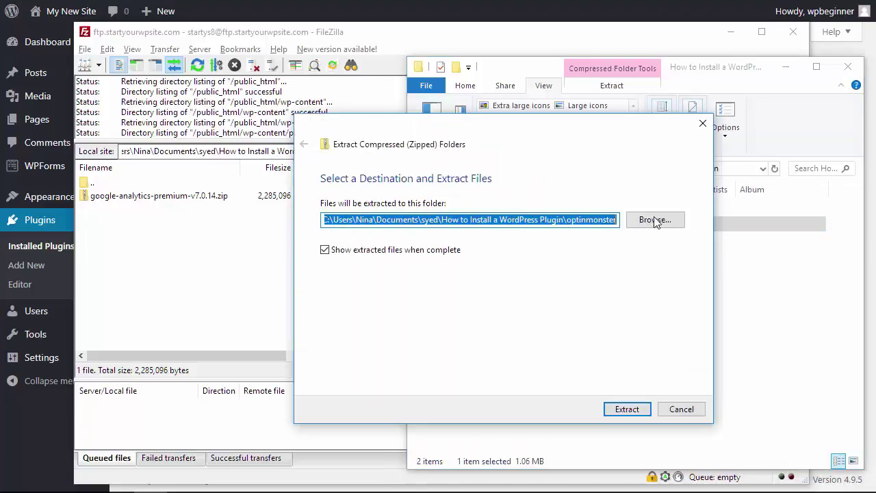
left_click(655, 220)
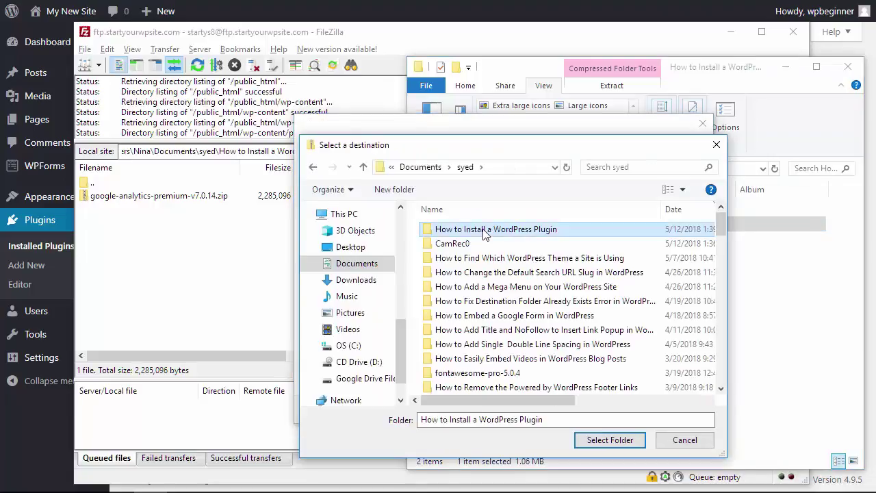
left_click(599, 444)
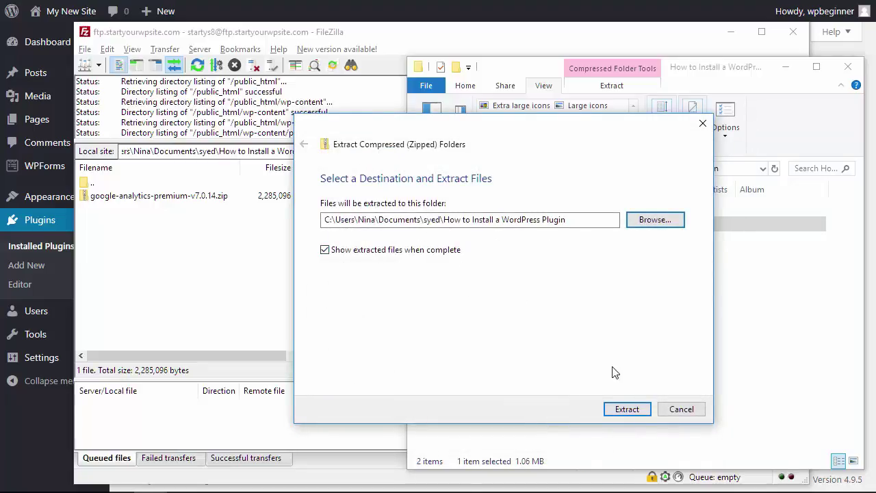
left_click(624, 410)
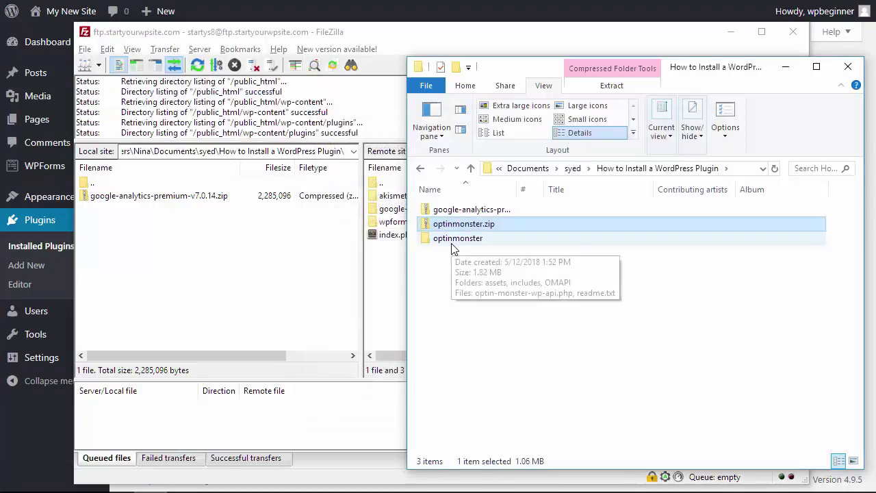
double_click(451, 243)
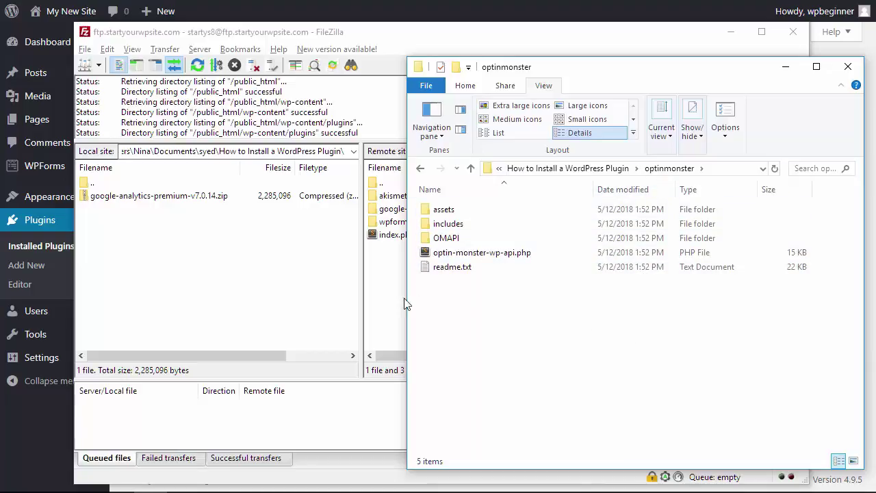
- Back in FileZilla, refresh the local file list and upload the optinmonster folder to the remote plugins folder
left_click(201, 254)
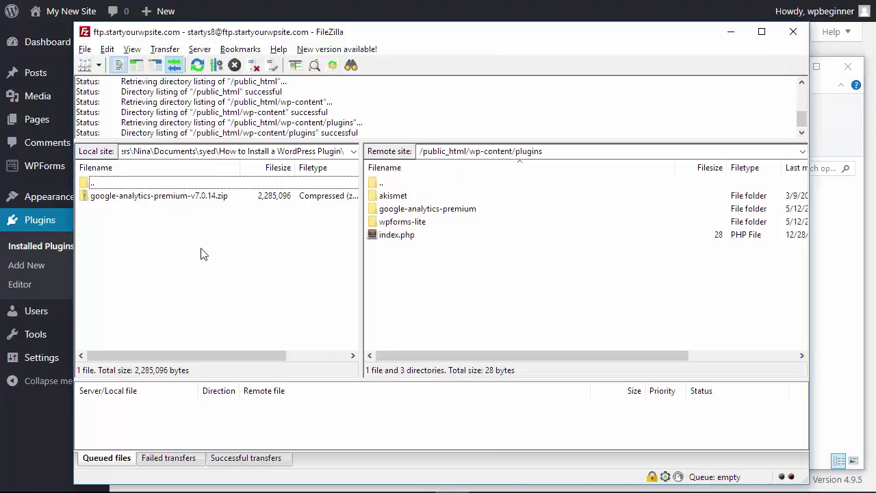
right_click(187, 245)
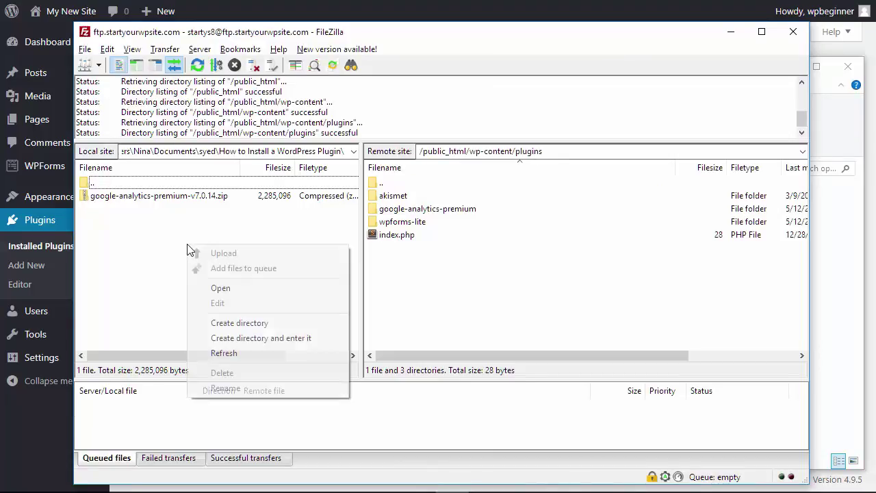
left_click(224, 353)
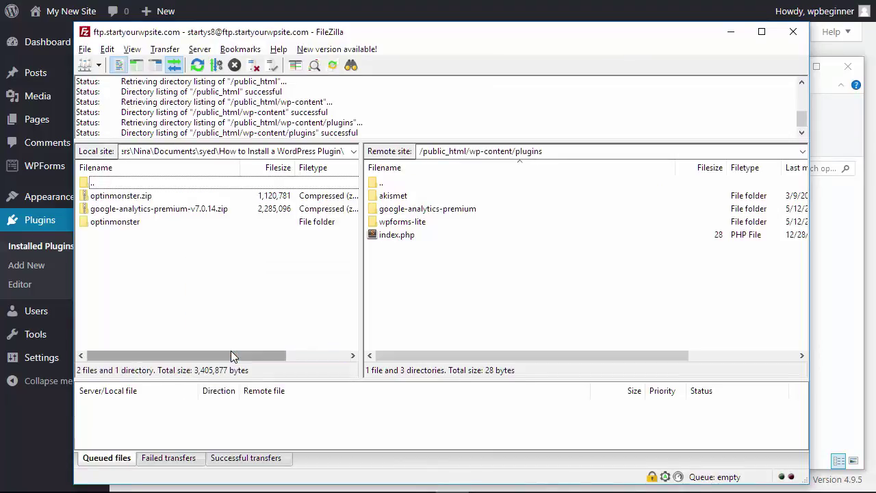
left_click(107, 224)
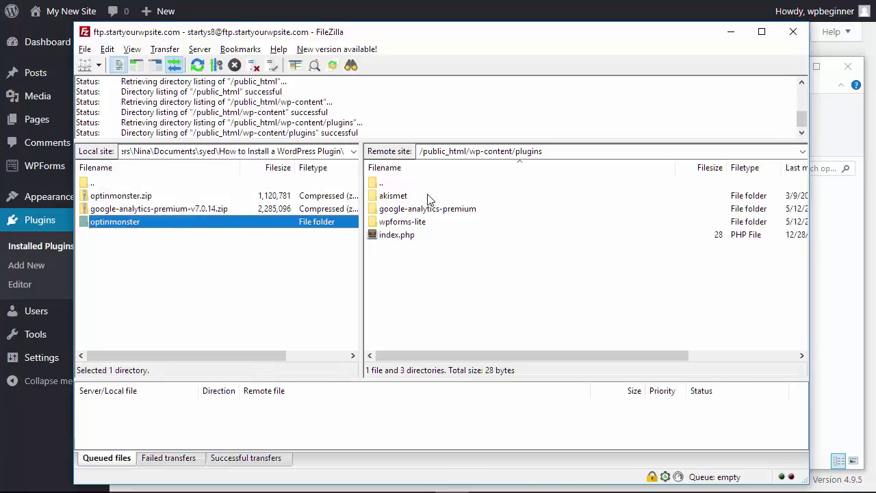
right_click(189, 224)
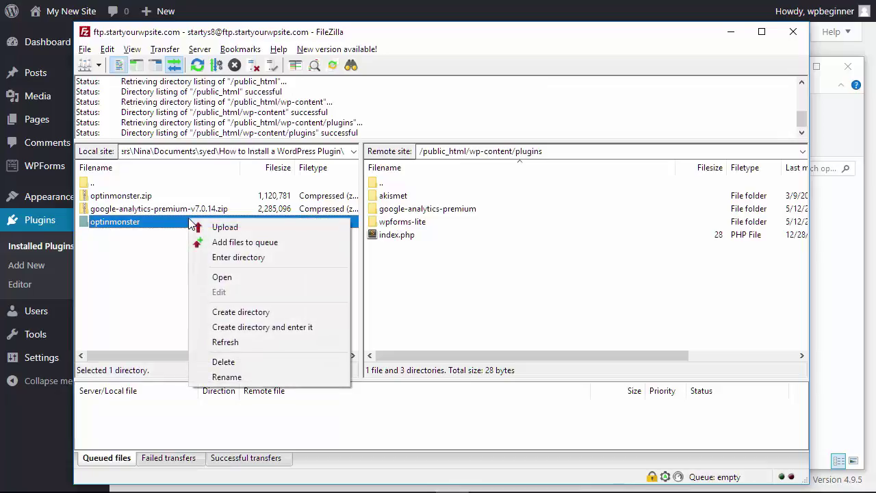
left_click(218, 227)
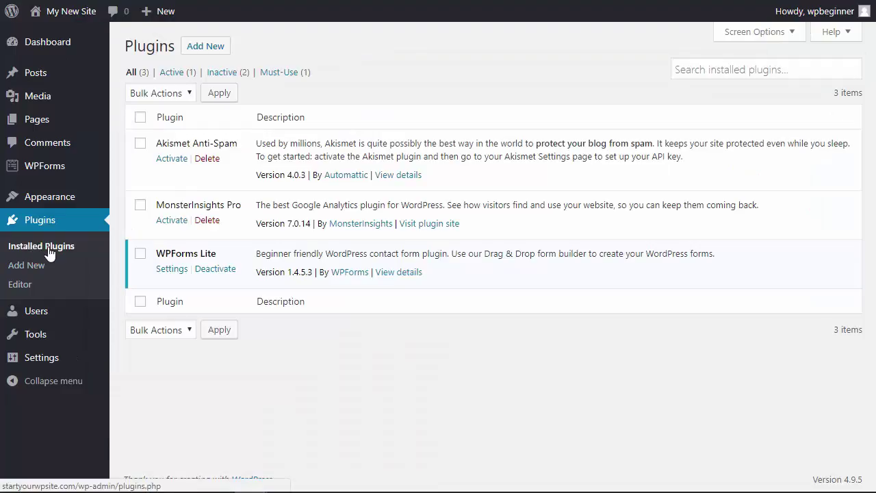
- Switch back to the WordPress admin and reload the list of installed plugins
left_click(25, 246)
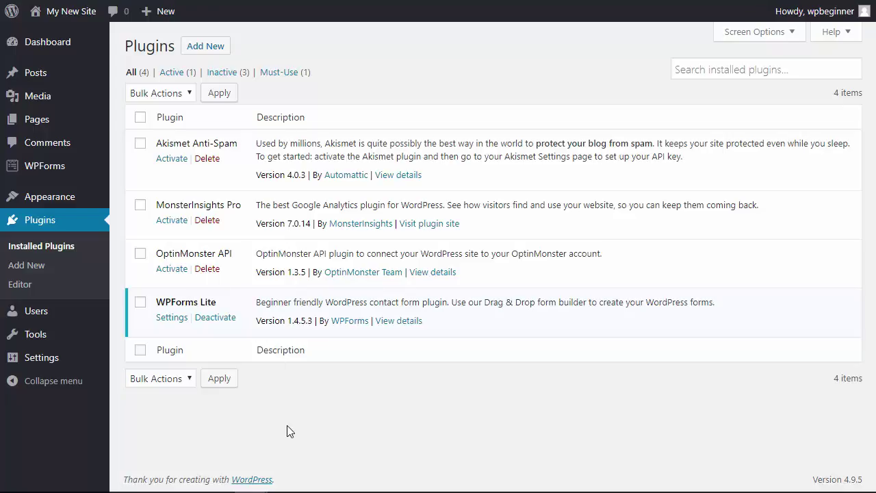
left_click(43, 251)
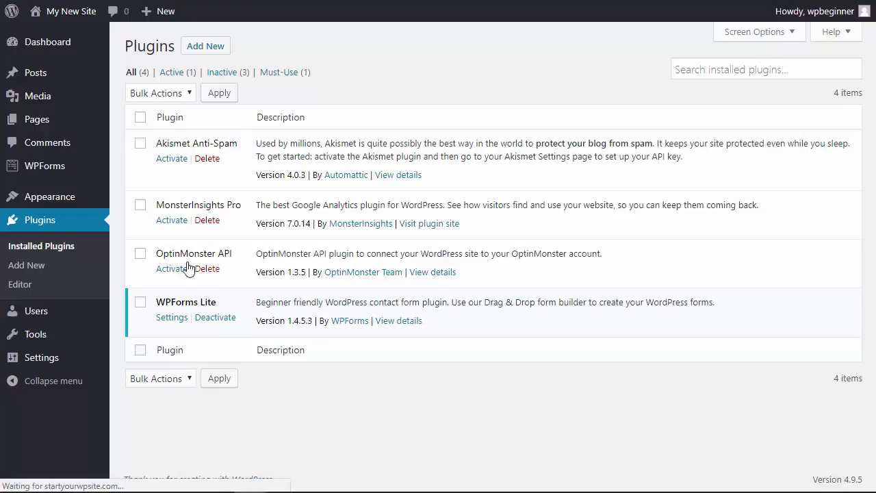